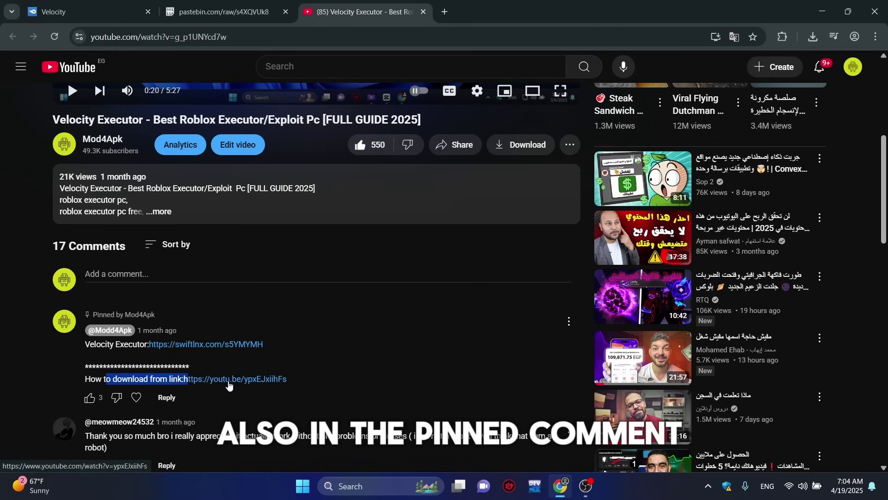
Clear the text selection in the Velocity Executor video's pinned comment.
click(305, 384)
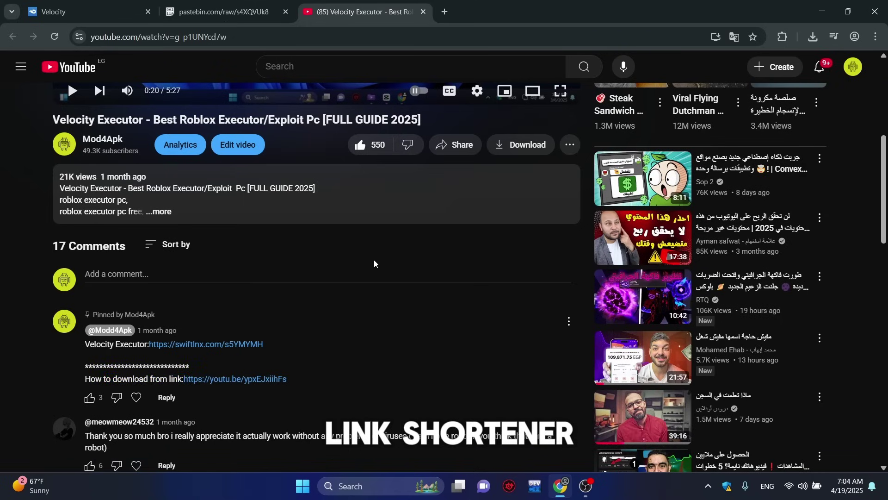
On the Velocity MediaFire tab, cancel the duplicate Velocity (1).7z download in Chrome's downloads list.
click(99, 8)
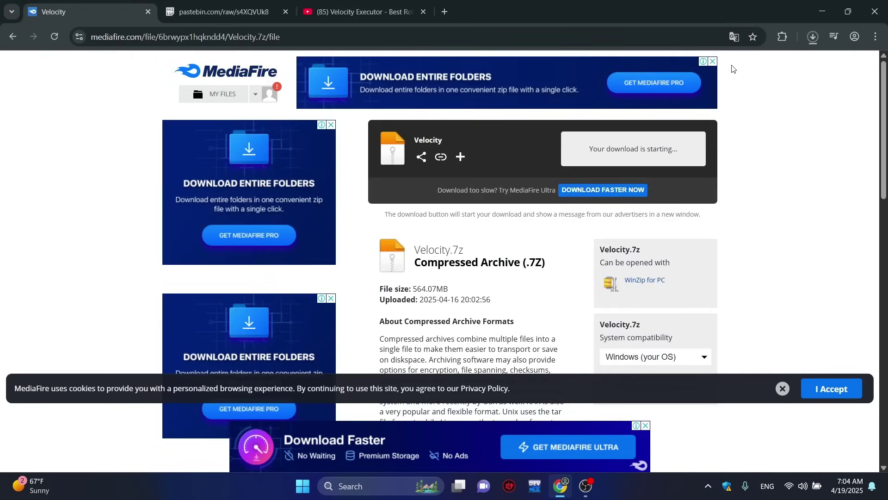
click(813, 40)
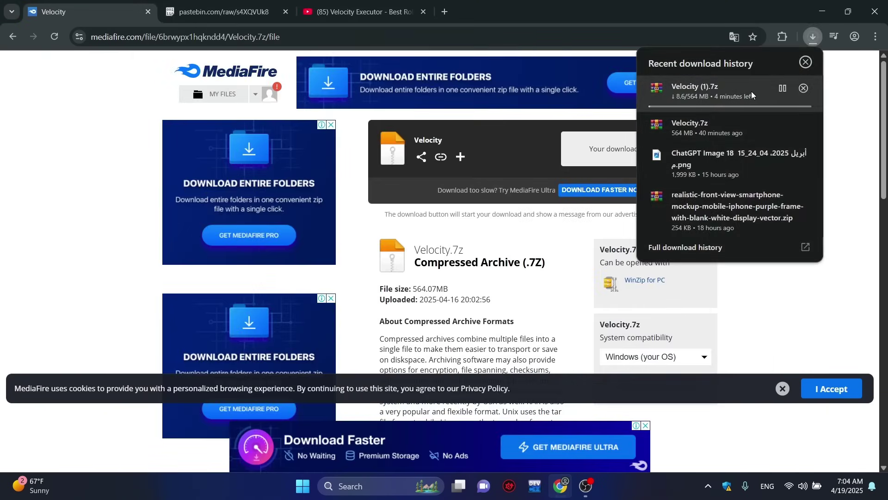
click(804, 92)
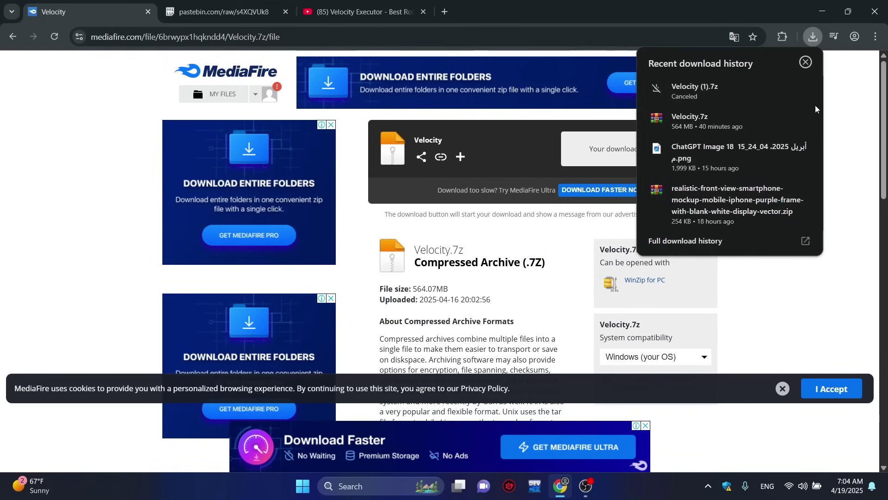
click(822, 285)
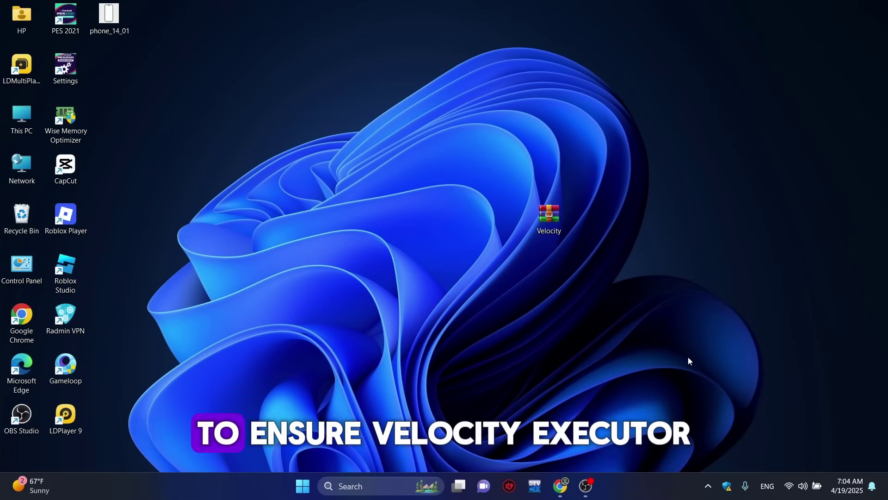
Move the Velocity archive, then open Reason Cybersecurity's app from Windows Security's Virus & threat protection.
drag(555, 212, 471, 256)
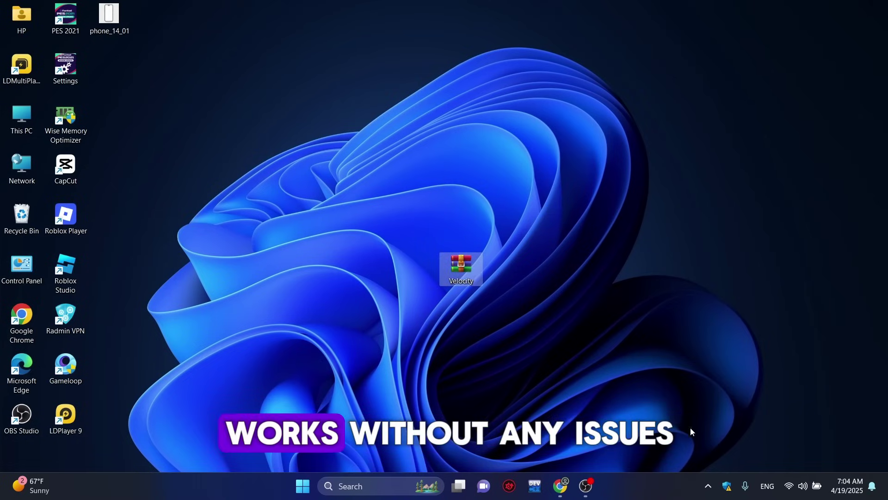
click(728, 485)
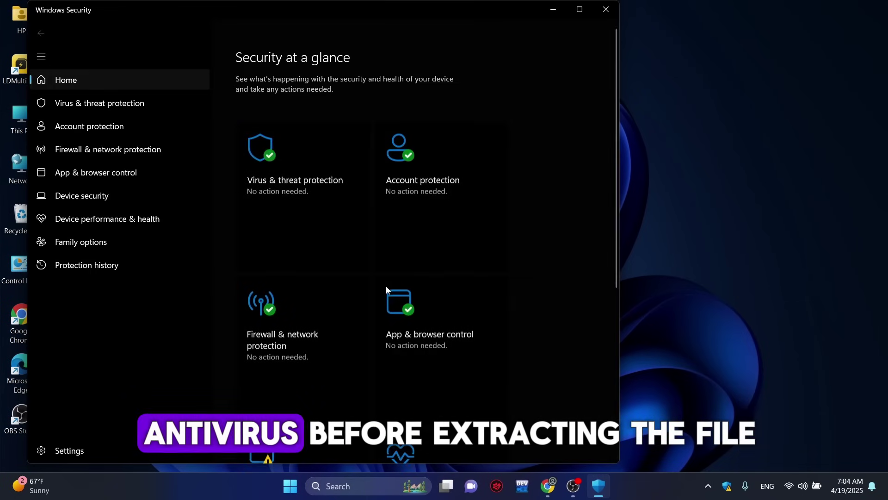
click(326, 210)
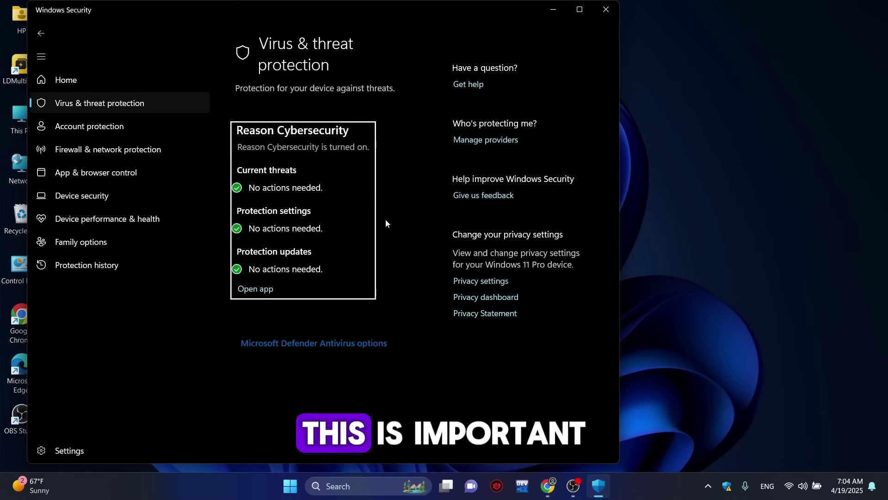
click(266, 290)
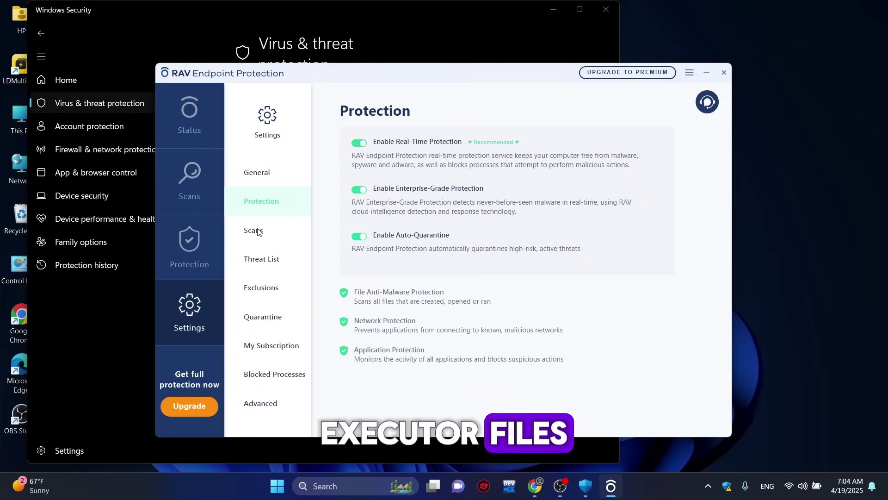
Disable RAV real-time protection for 10 minutes, then close RAV and Windows Security.
click(359, 144)
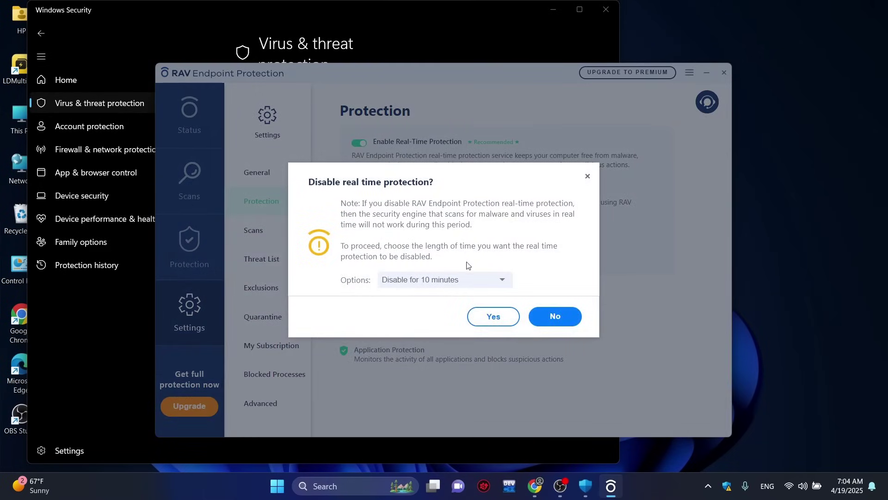
click(509, 321)
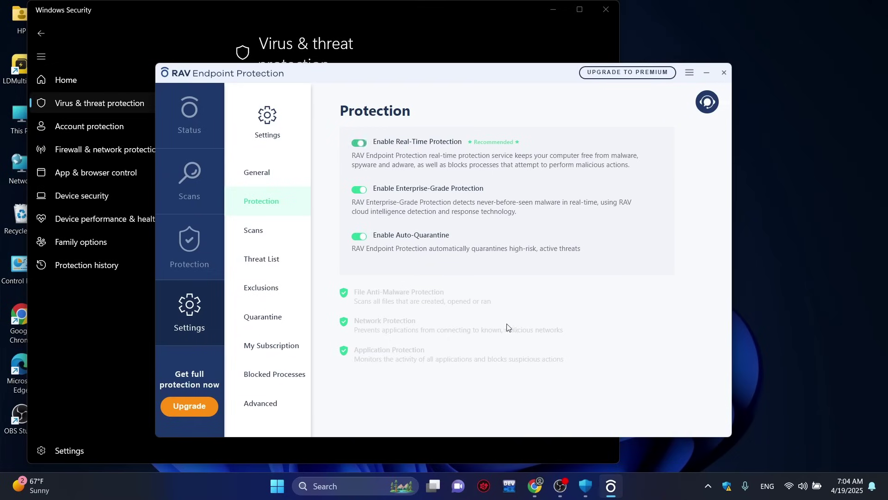
click(724, 72)
click(870, 376)
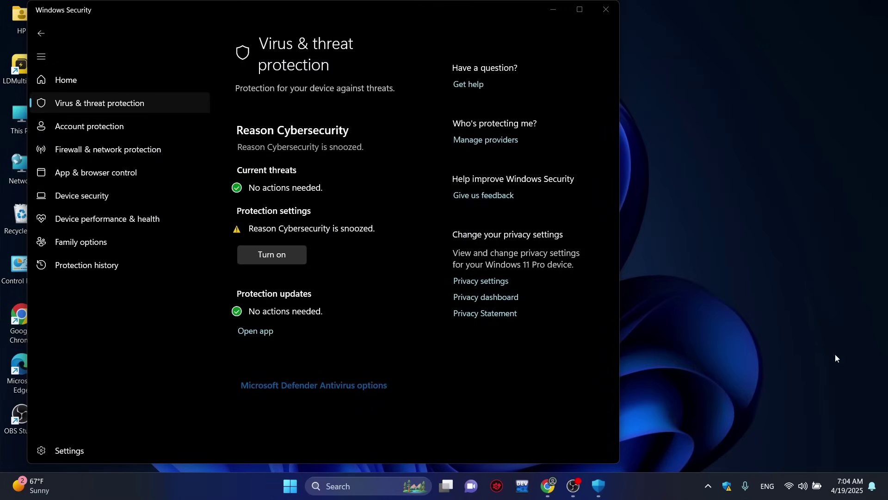
click(593, 54)
click(595, 12)
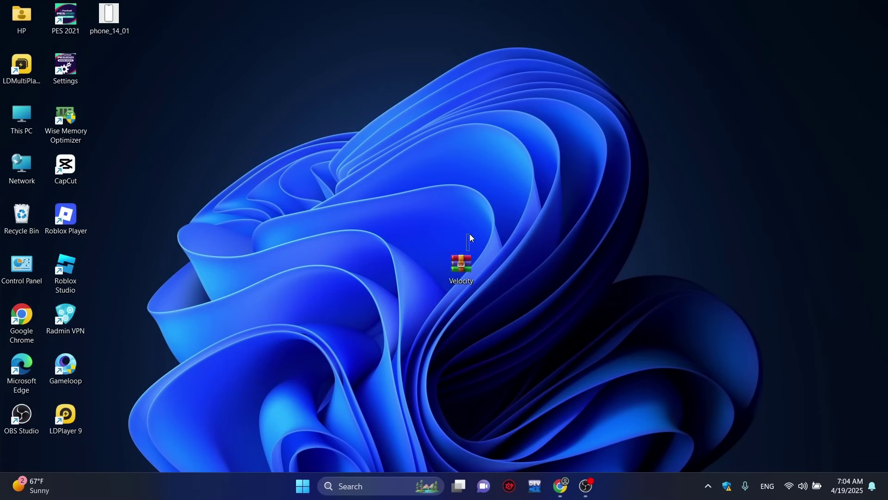
Extract Velocity.7z with WinRAR into a desktop Velocity folder and place it beside the archive.
right_click(467, 269)
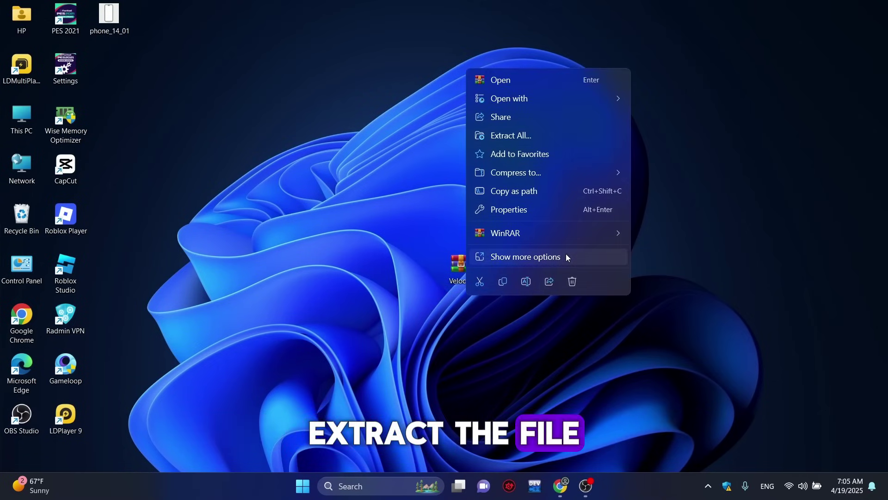
mouse_move(606, 237)
click(656, 258)
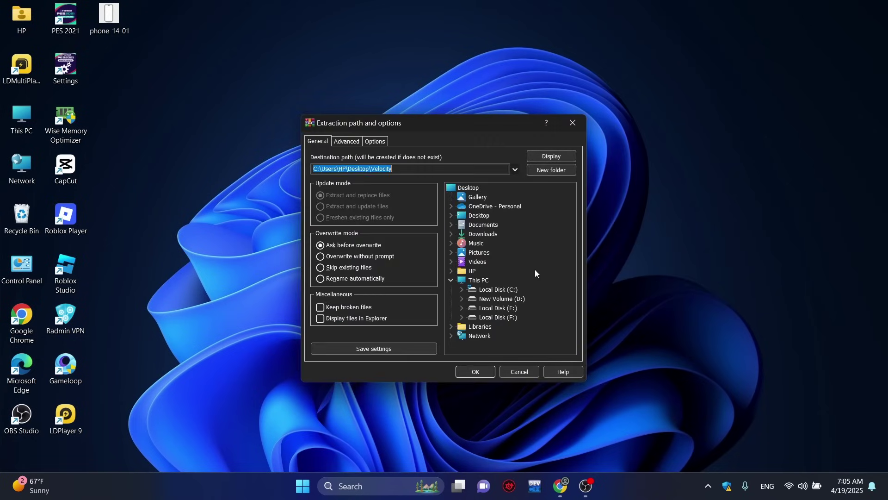
click(485, 370)
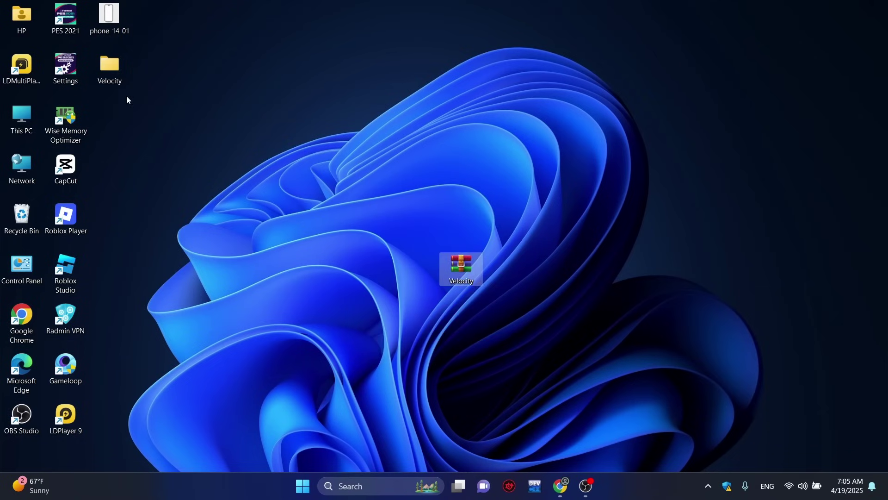
mouse_move(118, 82)
mouse_down()
mouse_move(208, 102)
mouse_move(431, 282)
mouse_up()
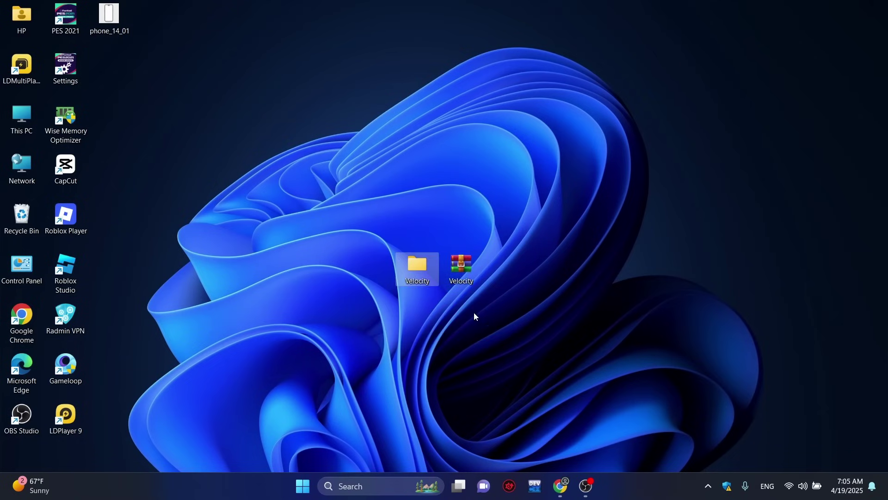
Open the inner Velocity folder and browse the seven installers in the FIXES archive.
double_click(432, 285)
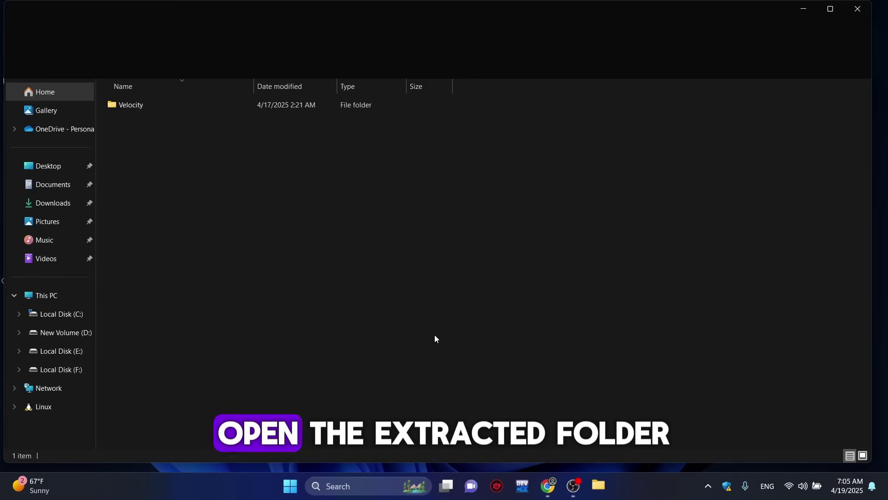
double_click(182, 107)
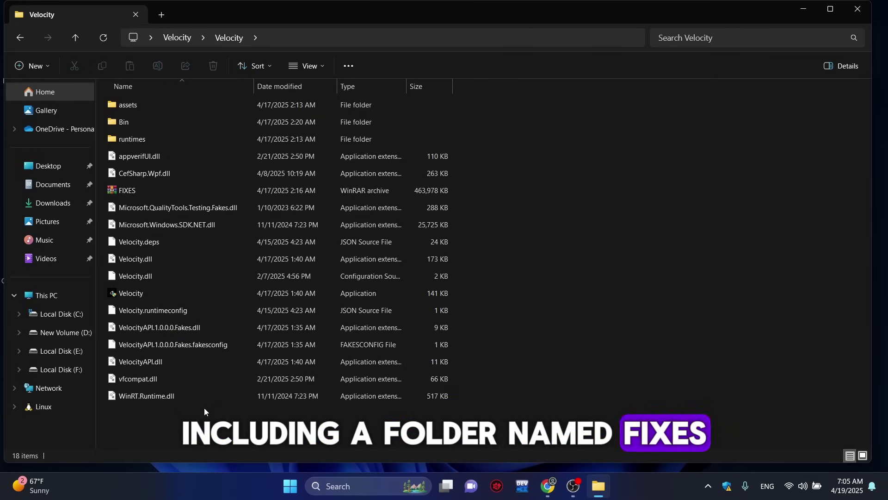
double_click(134, 194)
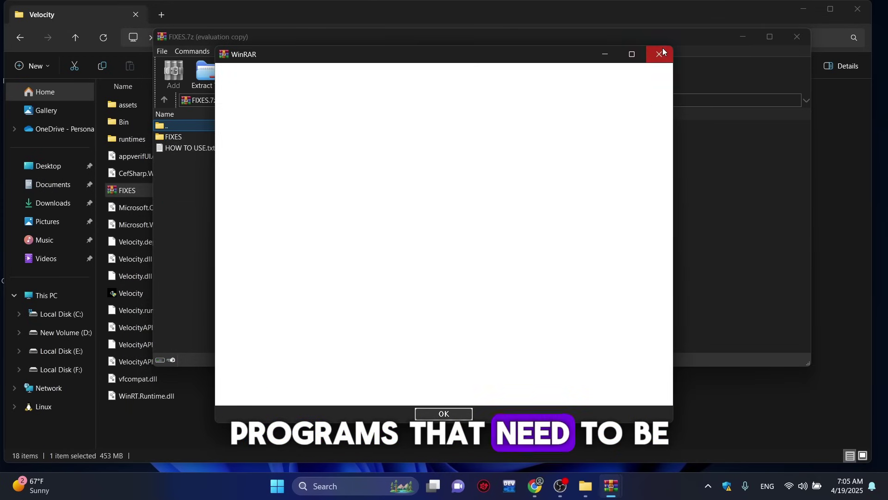
click(660, 54)
double_click(167, 140)
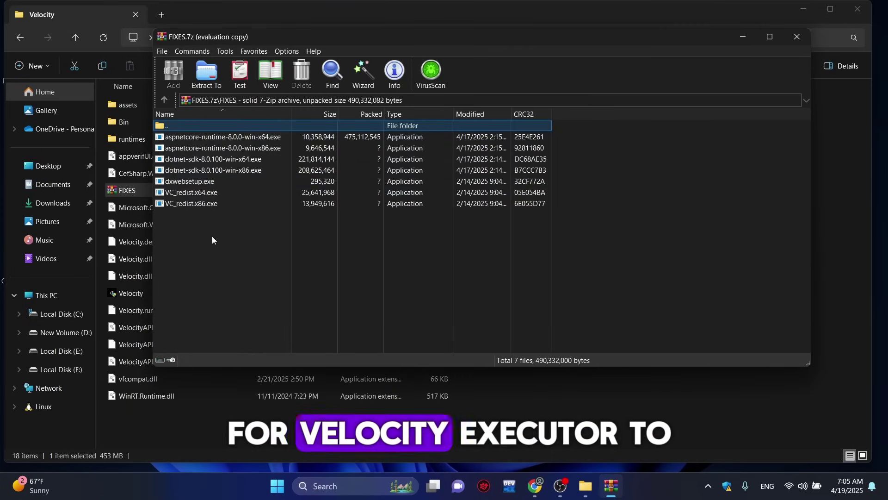
mouse_move(197, 250)
mouse_down()
mouse_move(215, 143)
mouse_move(224, 178)
mouse_move(232, 127)
mouse_move(224, 252)
mouse_up()
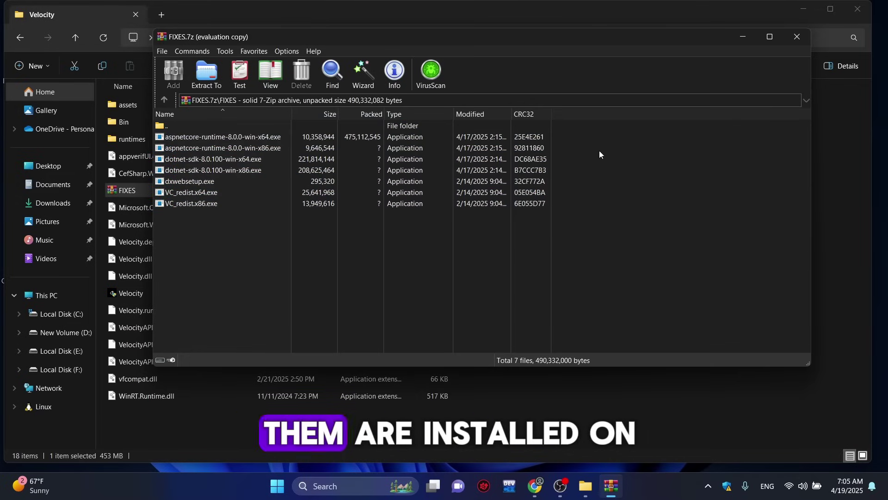
Close the FIXES archive window, deselect it, and minimize the Velocity folder window.
click(798, 37)
click(562, 225)
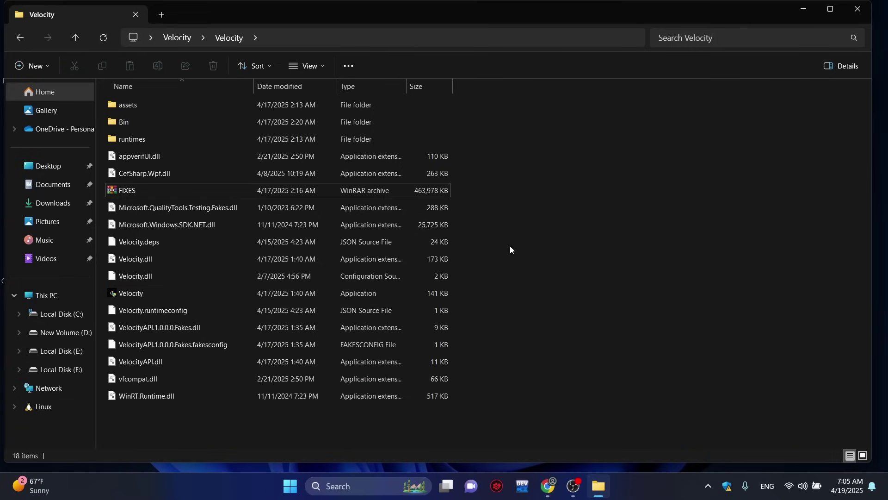
click(804, 14)
Launch Roblox Player from the desktop and dismiss the GPU driver error notification.
double_click(81, 226)
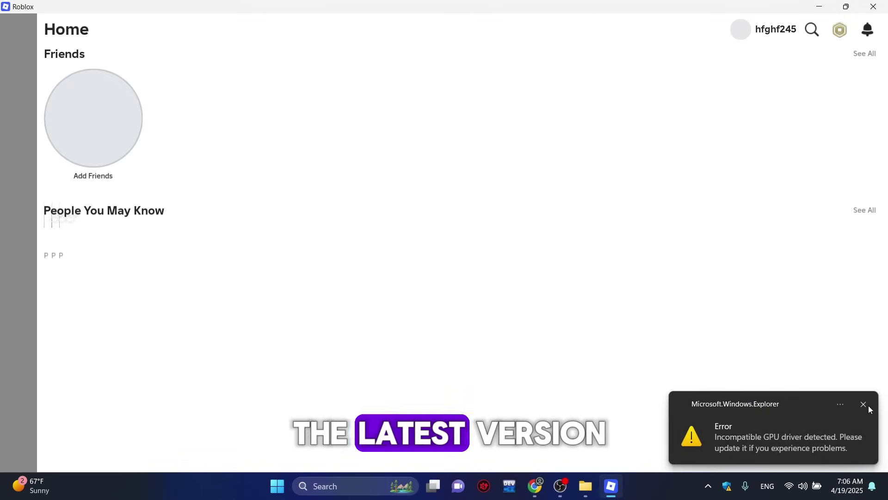
click(868, 406)
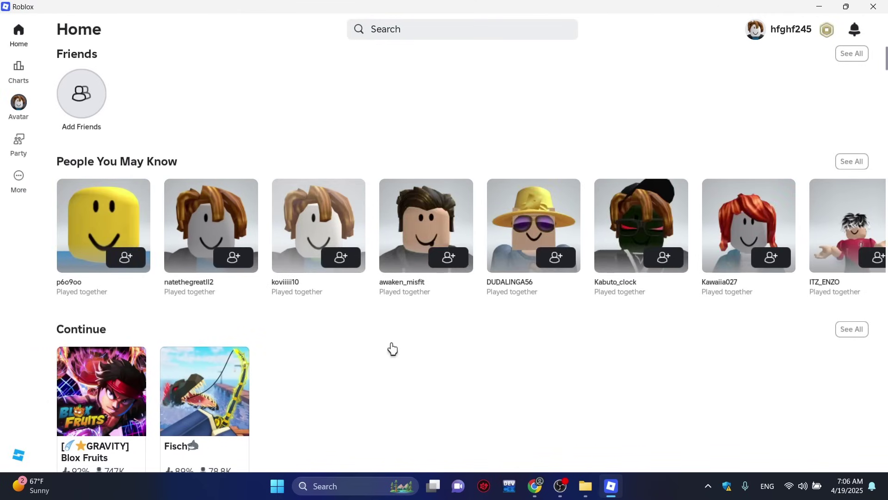
Open Blox Fruits from Continue, play, and join the Pirates team to spawn in.
mouse_move(112, 401)
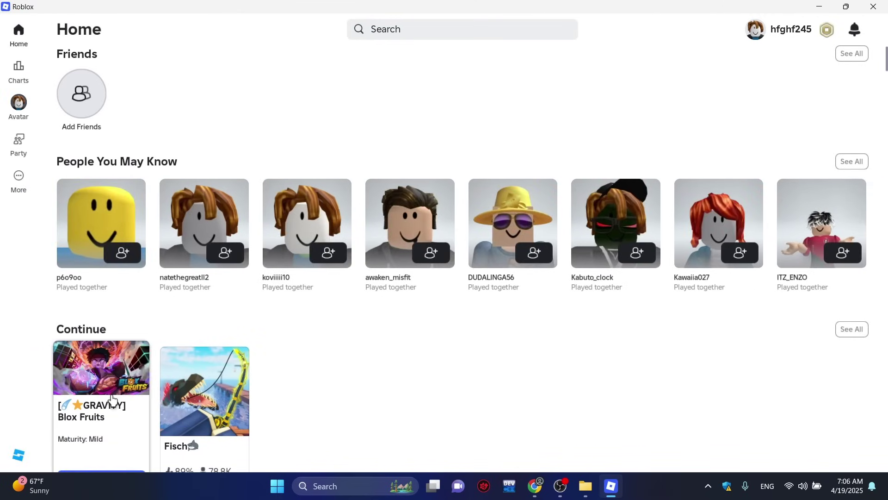
click(152, 397)
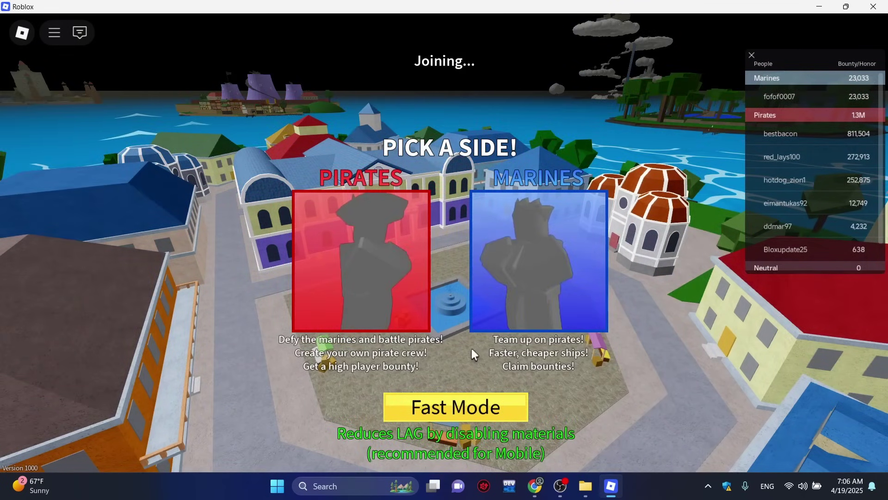
click(471, 348)
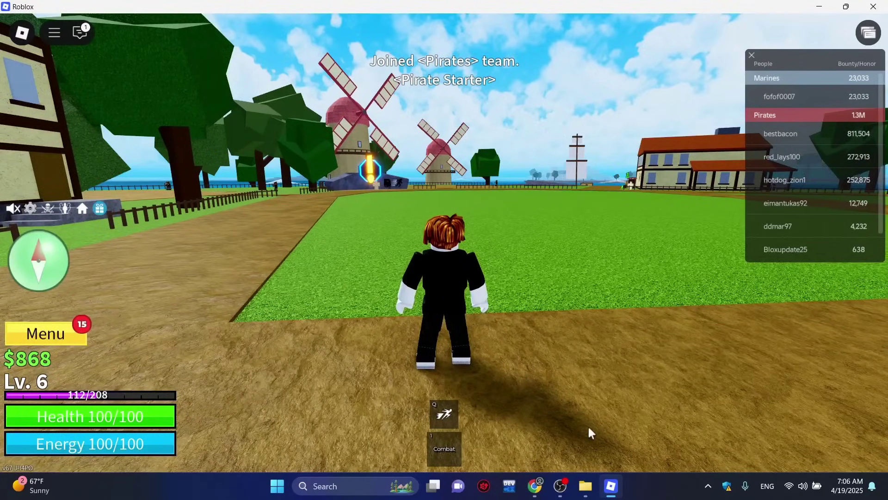
Run Velocity.exe as administrator, letting it past SmartScreen via More info and Run anyway.
click(586, 486)
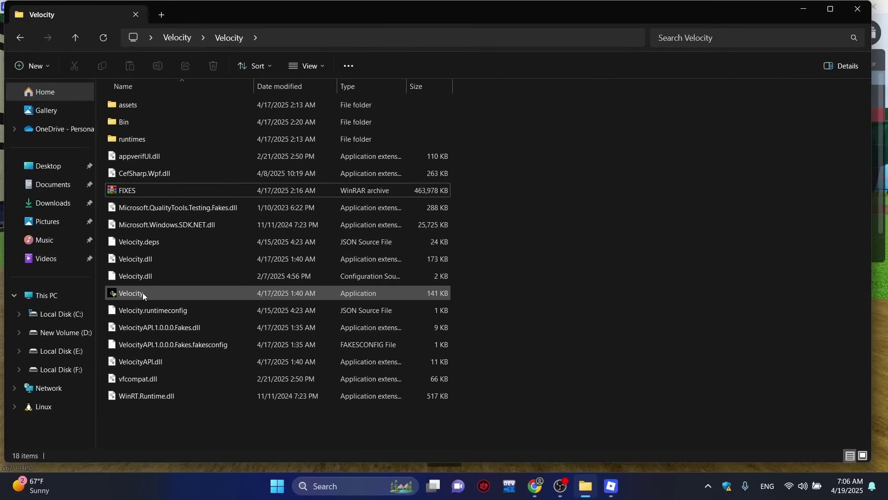
click(145, 299)
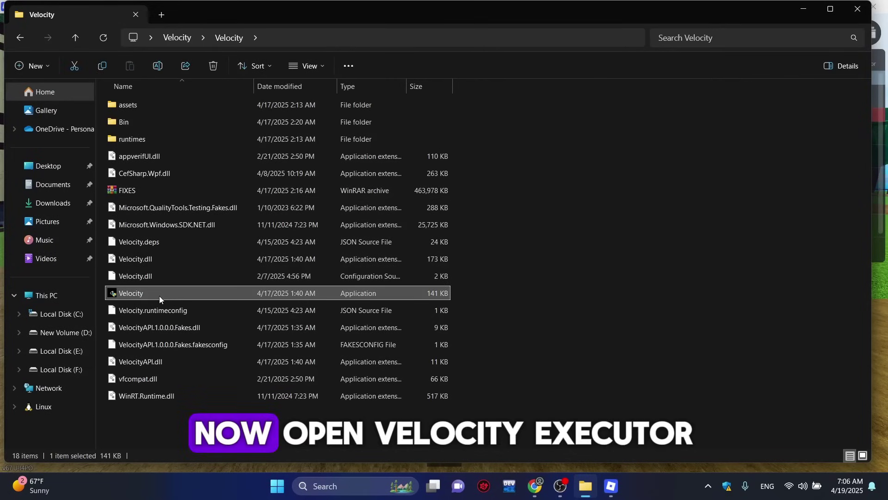
right_click(160, 296)
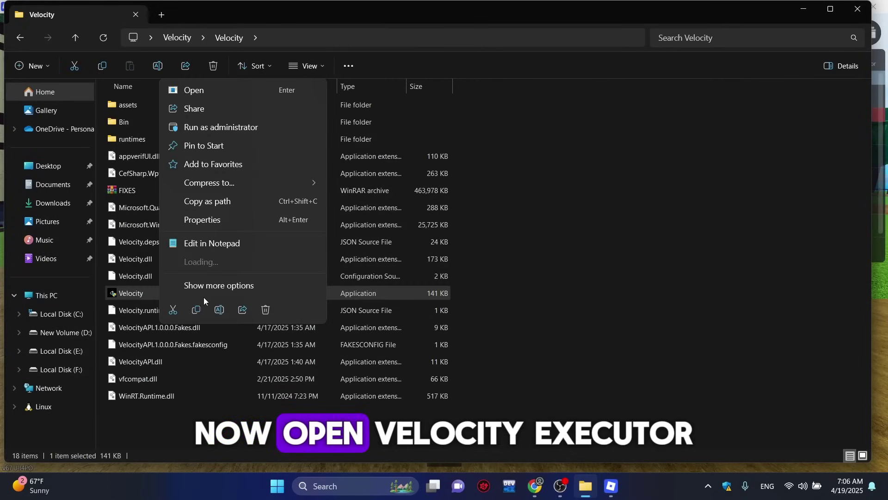
click(229, 126)
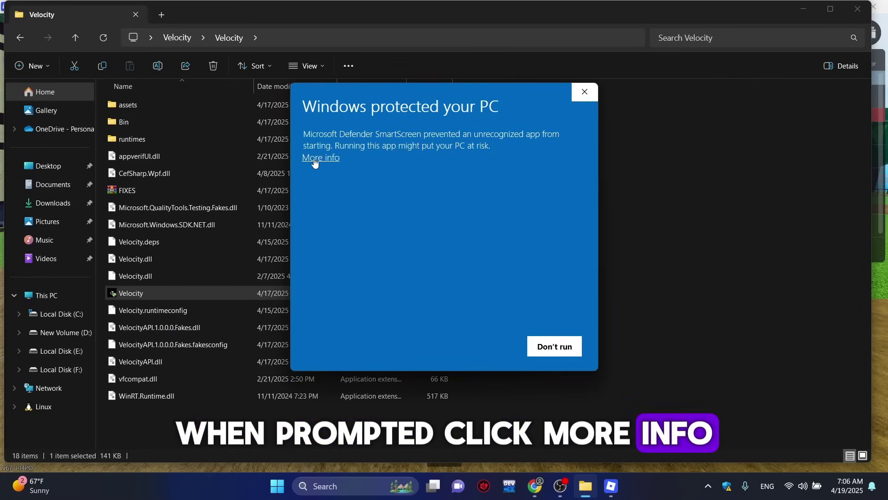
click(320, 158)
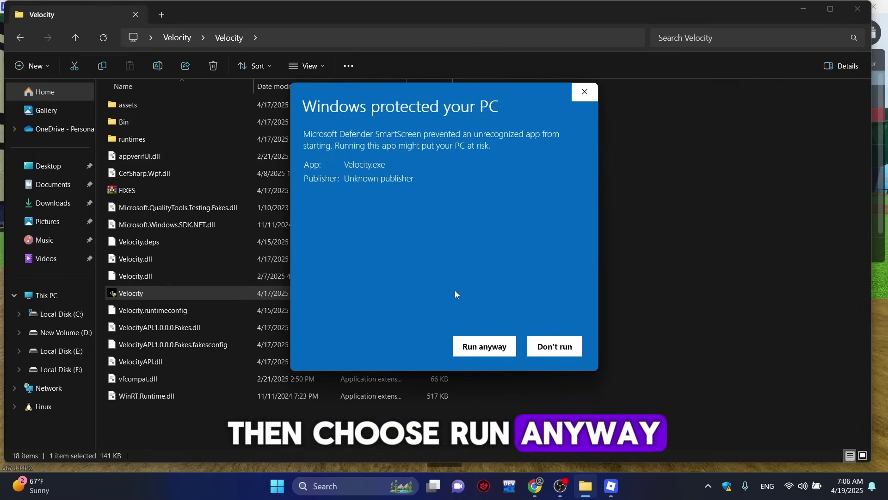
click(481, 354)
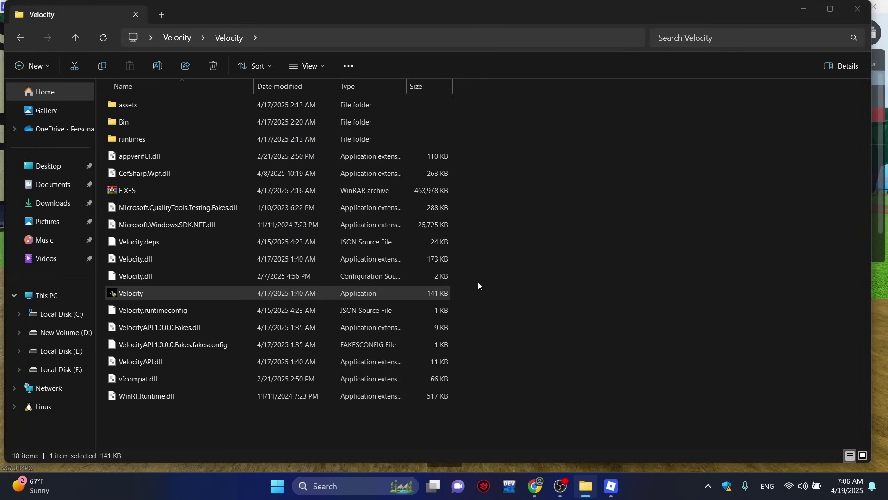
Close File Explorer, nudge the Velocity window right over the game, and open its Settings.
click(864, 6)
mouse_move(610, 488)
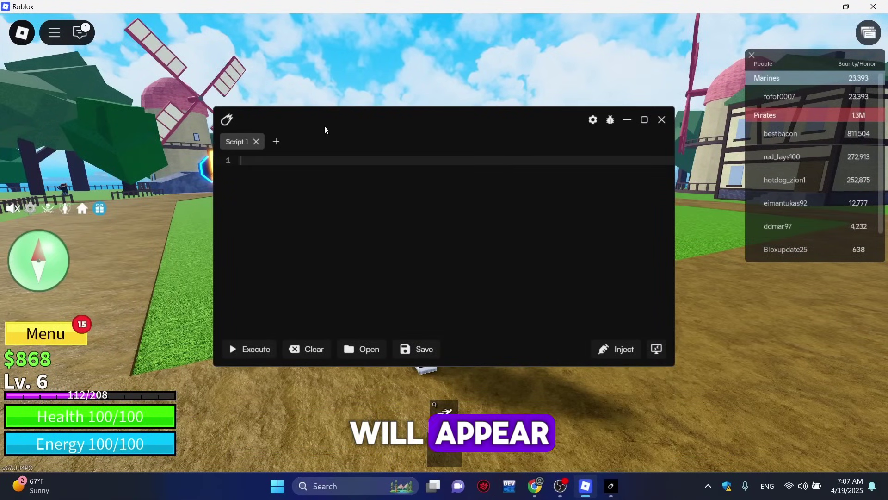
mouse_move(341, 120)
mouse_down()
mouse_move(387, 123)
mouse_move(358, 121)
mouse_up()
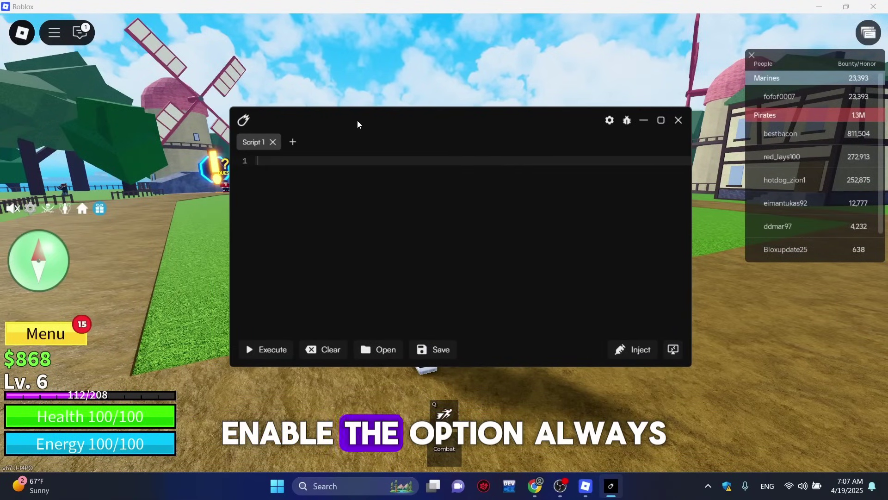
click(609, 120)
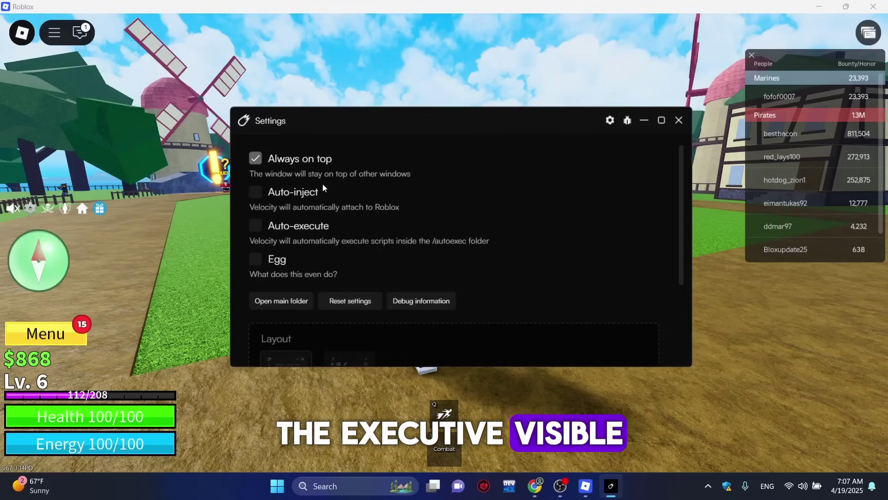
Inject Velocity into the running Roblox client and confirm client 11524 shows as Active.
click(610, 121)
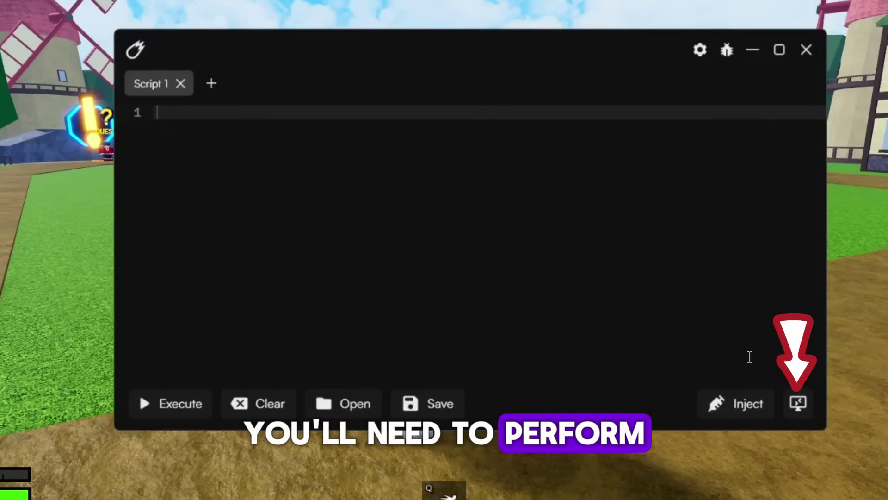
click(797, 406)
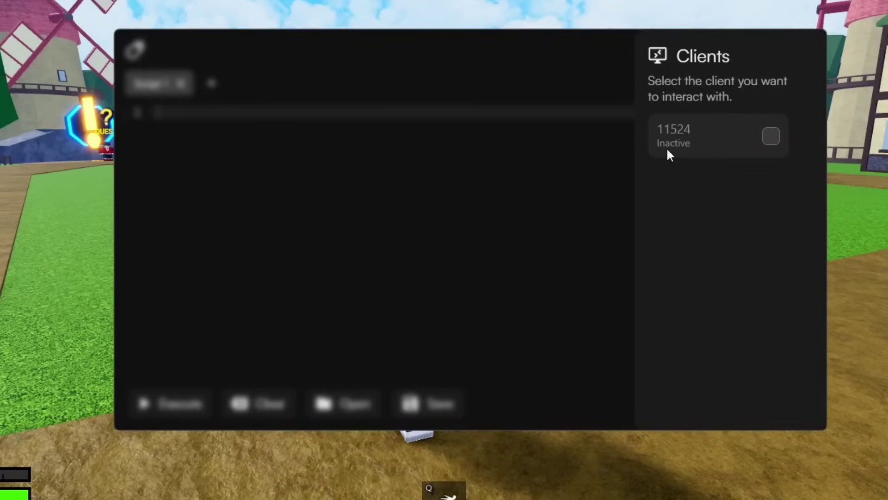
click(615, 208)
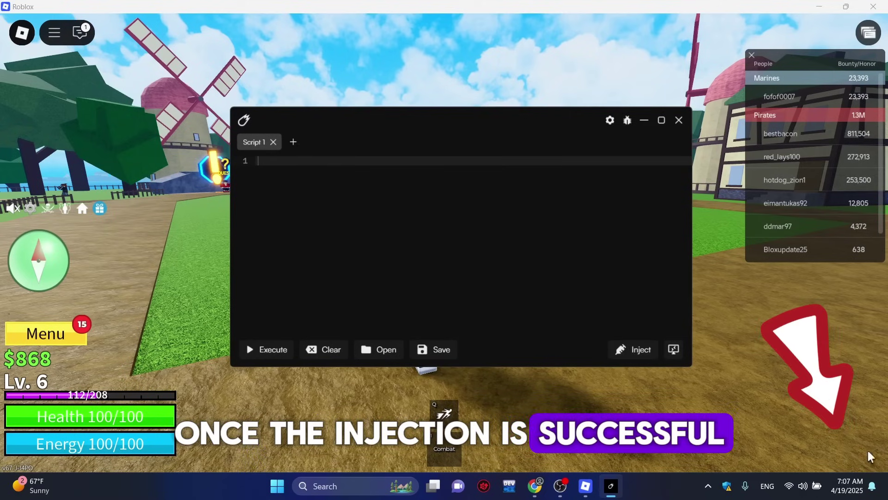
click(674, 349)
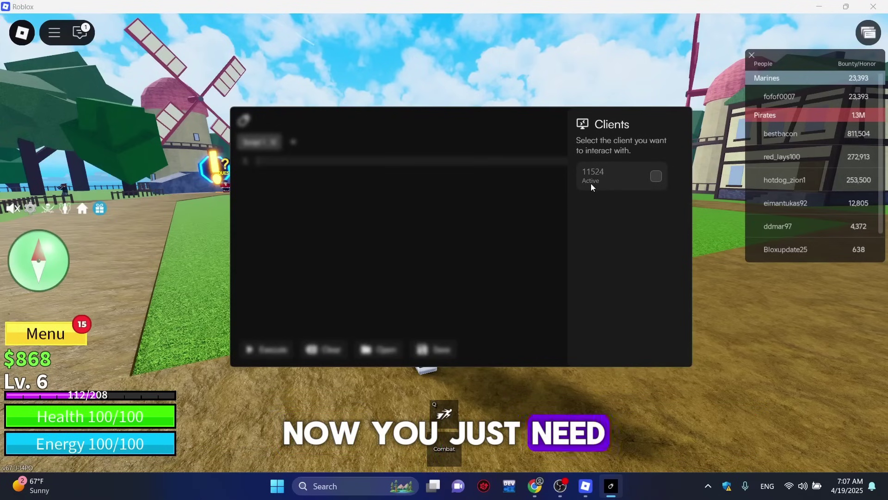
click(552, 214)
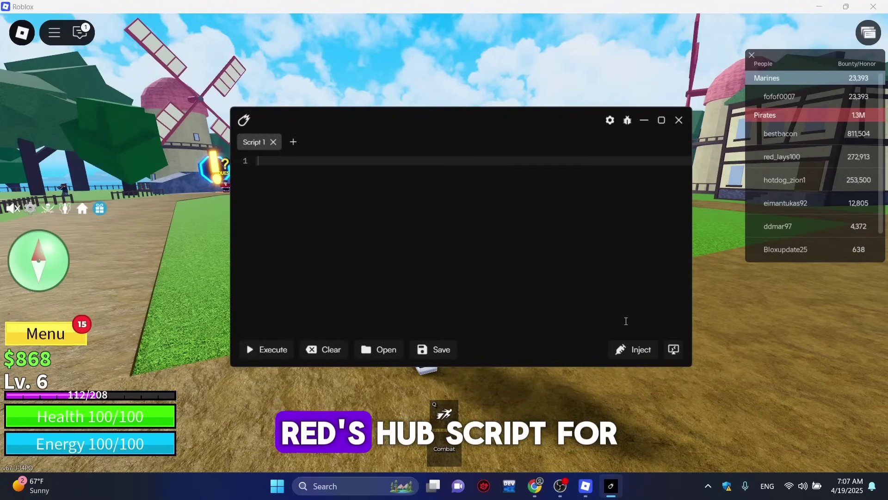
Bring Chrome's pastebin script page into view with the Velocity executor minimized.
mouse_move(534, 486)
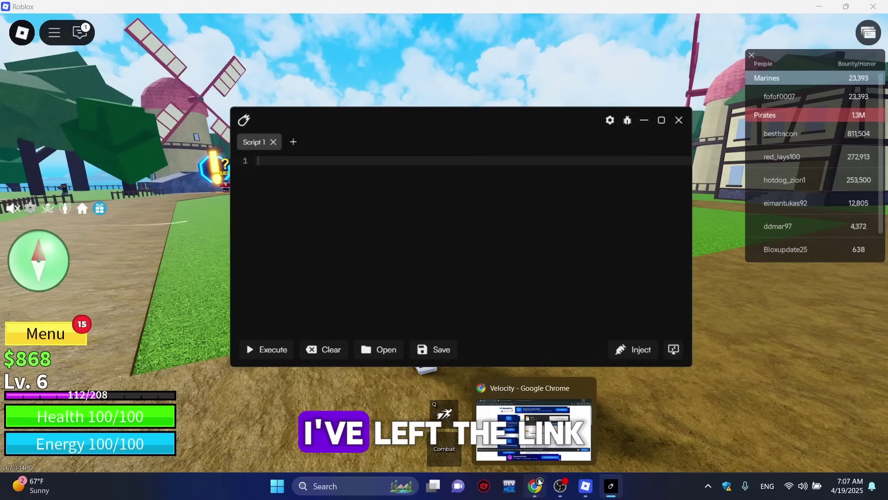
click(535, 428)
click(213, 4)
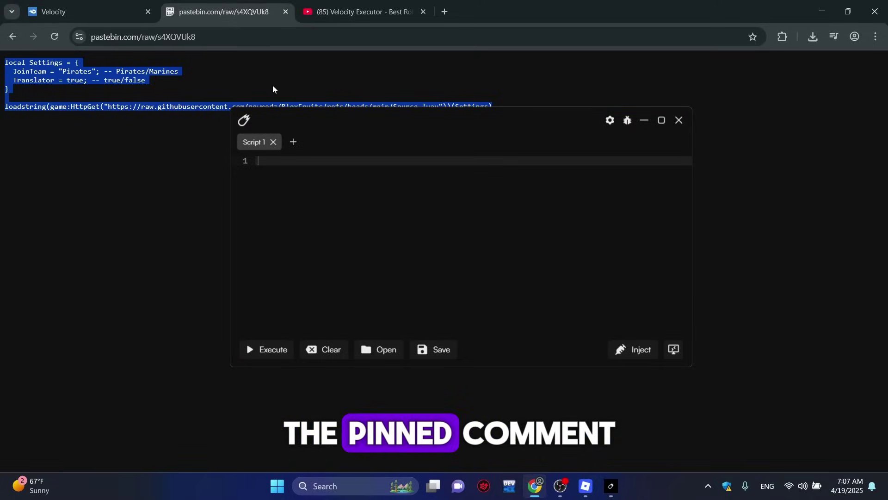
click(646, 121)
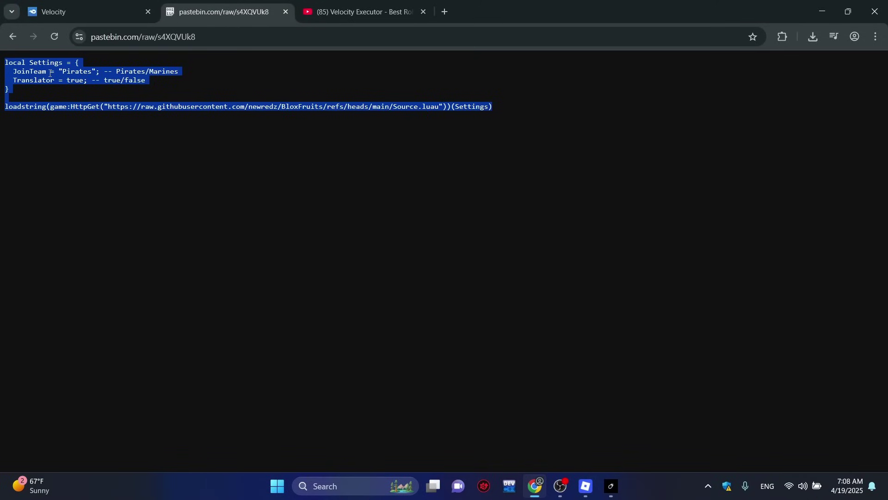
Select the entire loader script on the pastebin page and copy it.
drag(88, 89, 175, 93)
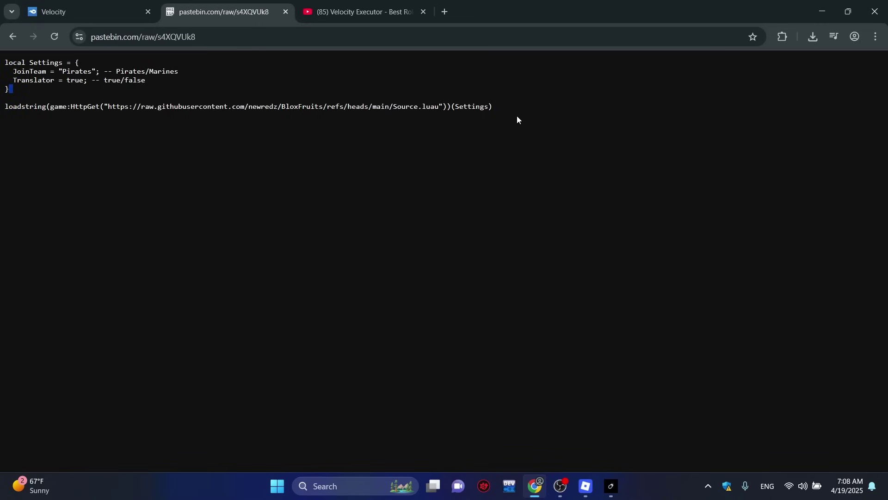
drag(301, 108, 35, 60)
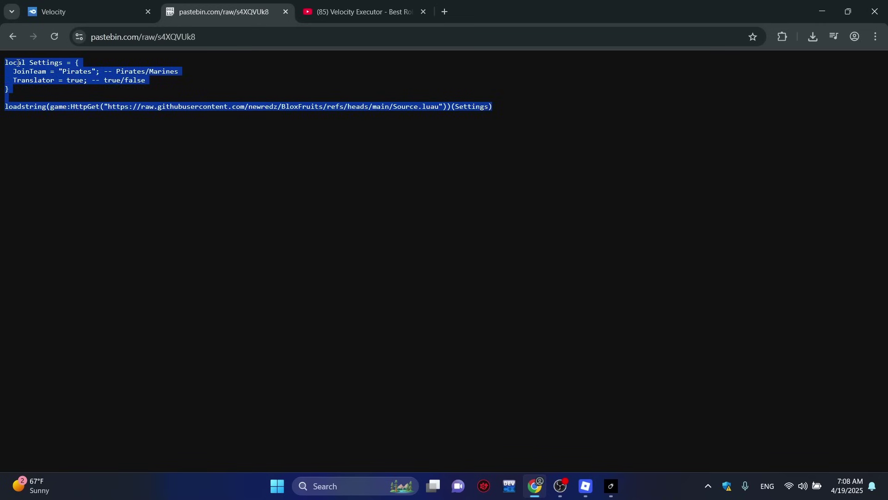
right_click(18, 62)
click(74, 80)
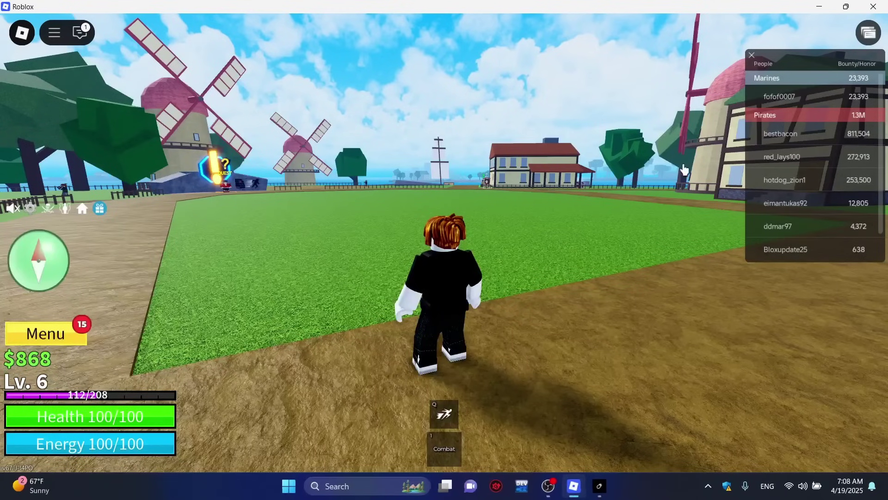
Restore Velocity and paste the six-line loader script into the Script 1 editor.
mouse_move(594, 484)
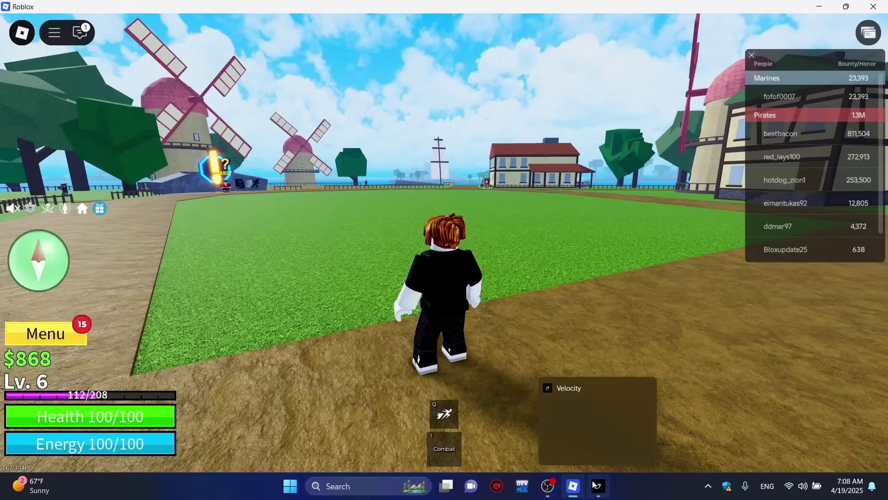
click(597, 452)
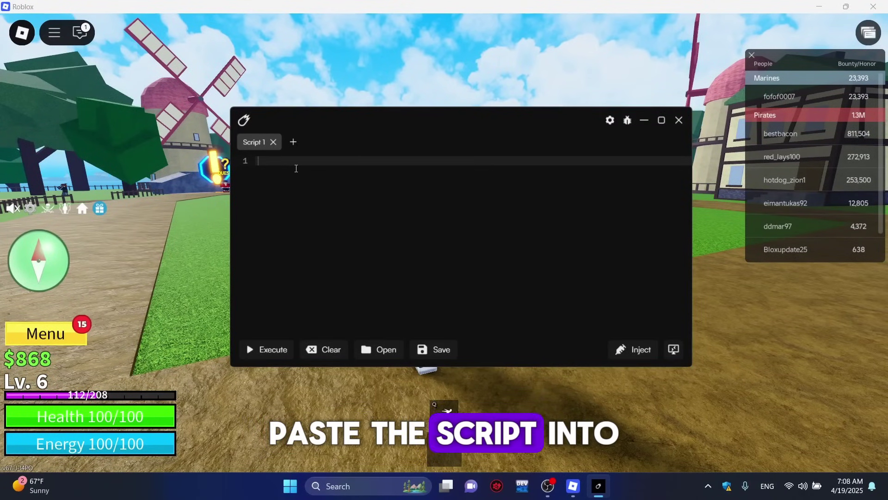
right_click(297, 173)
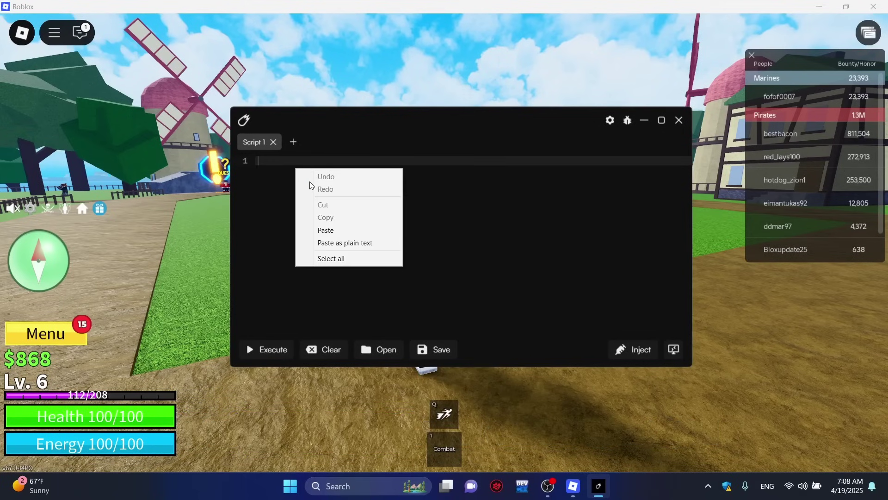
click(344, 231)
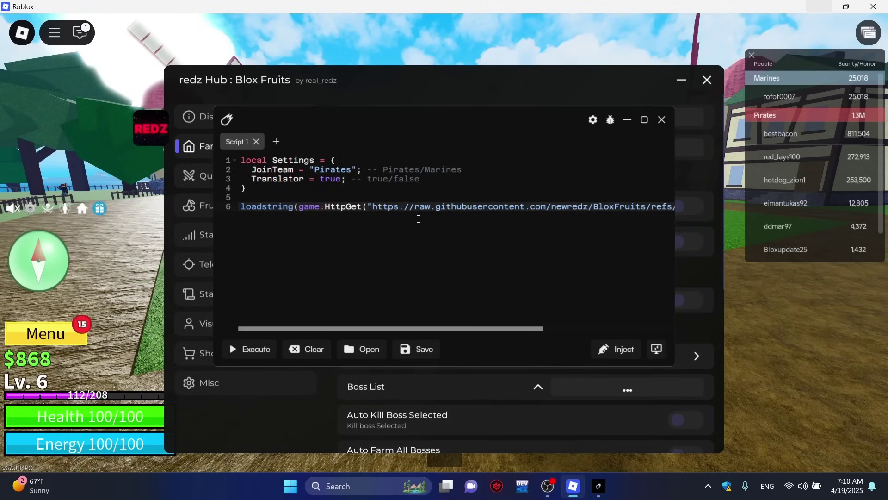
Switch on Auto Farm Level in redz Hub, then hide the hub window to watch farming.
click(622, 122)
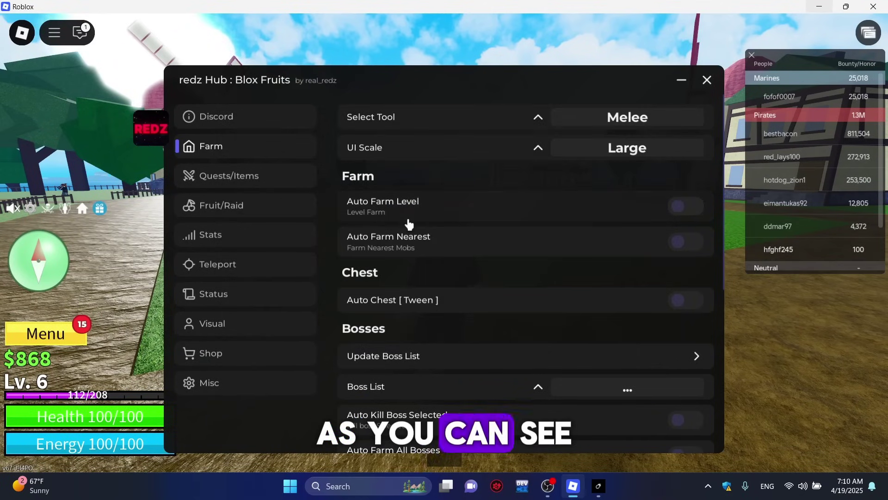
click(151, 129)
click(150, 129)
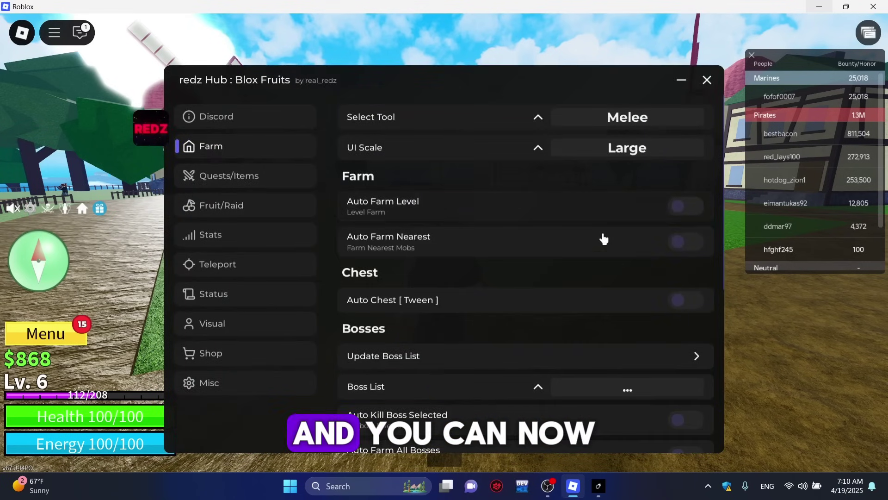
click(683, 213)
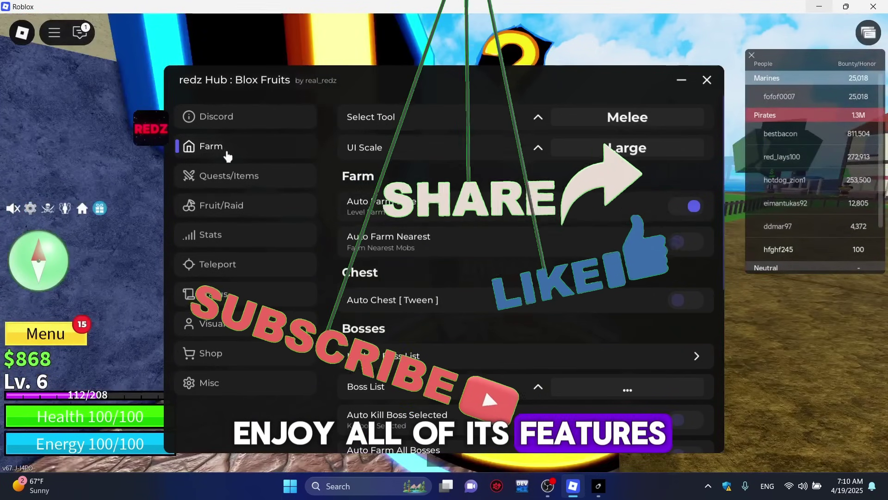
click(153, 132)
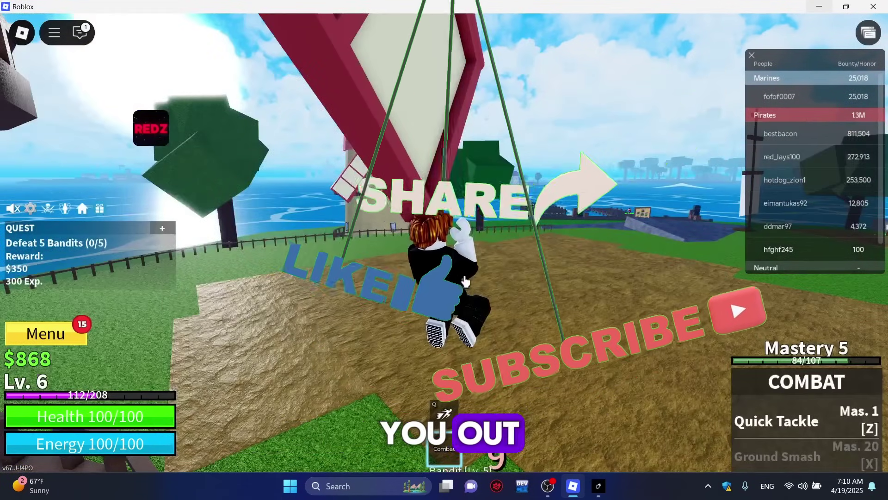